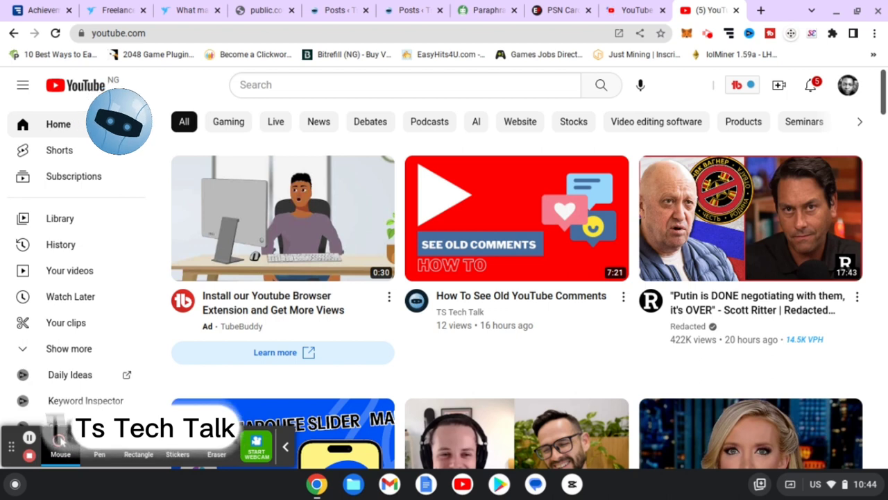
- Open the Flux Academy video 'How To Build a One-Man Design Agency Doing $500k/y'
scroll(763, 298, "down", 3)
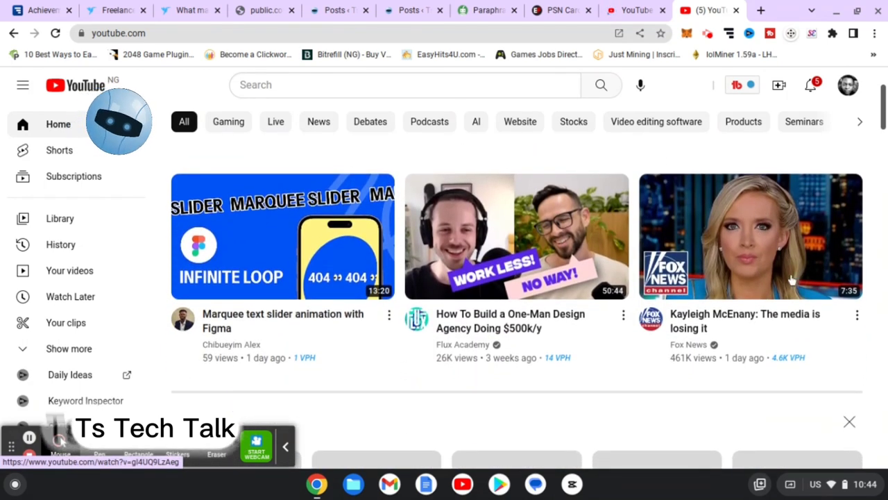
left_click(275, 249)
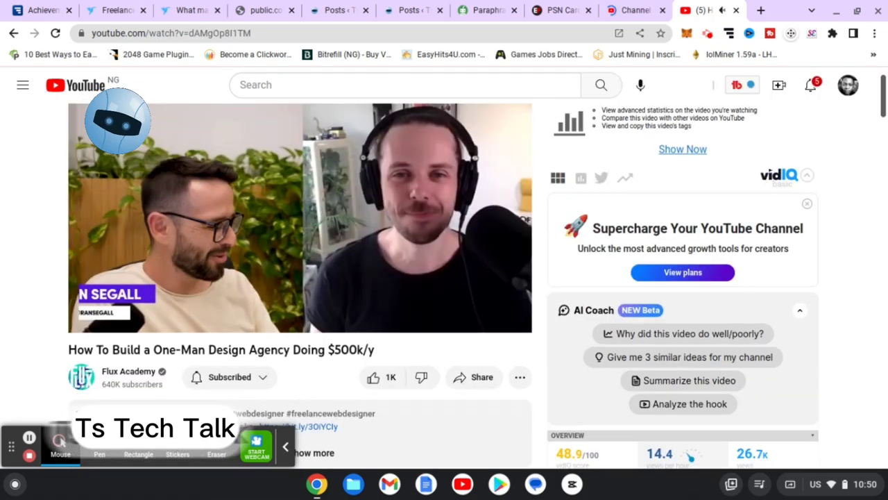
scroll(300, 277, "down", 4)
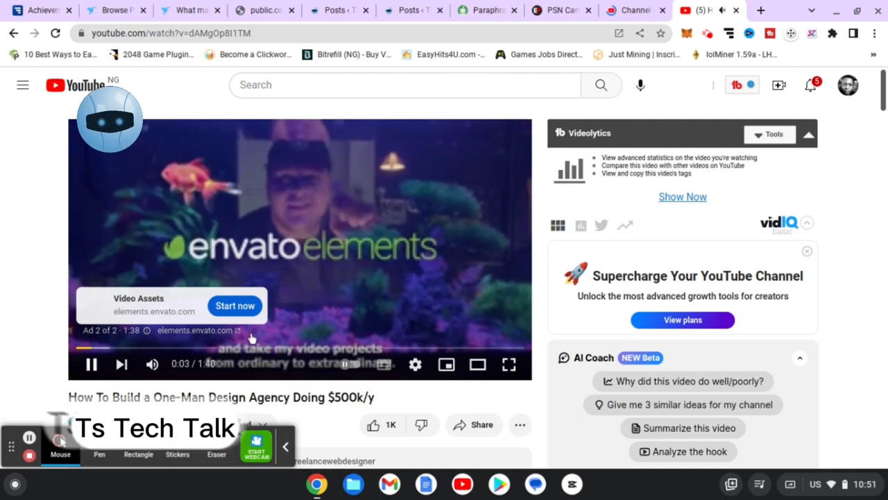
- Pause and resume the Envato Elements pre-roll ad, then let it play through
key("space")
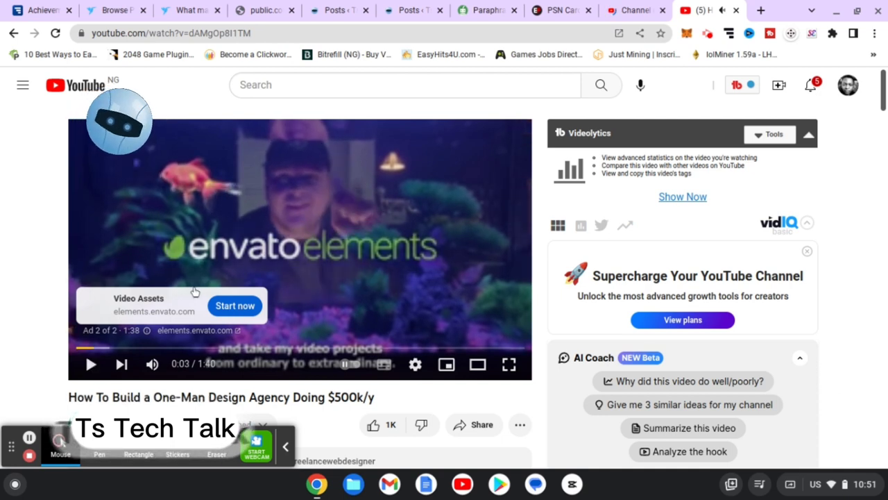
left_click(90, 366)
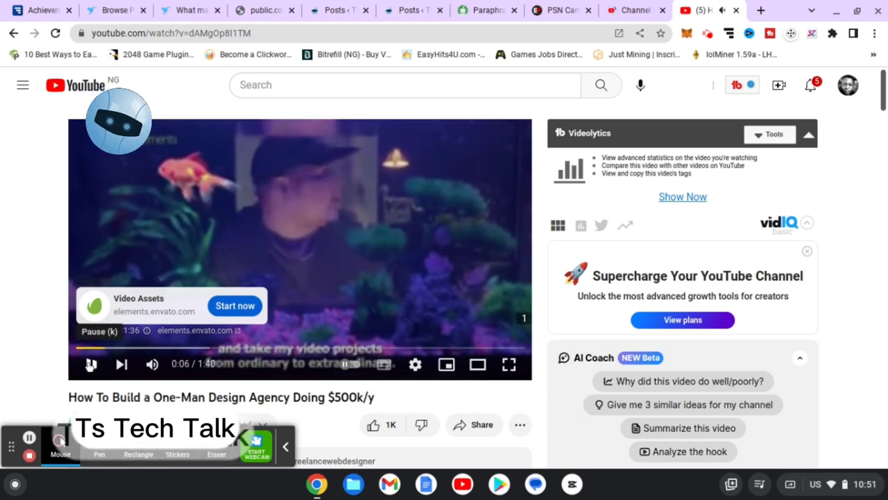
left_click(90, 365)
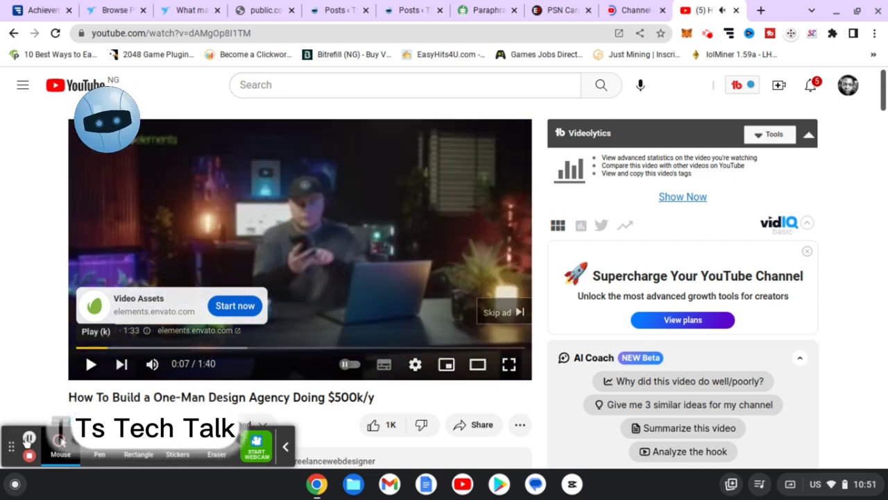
left_click(29, 439)
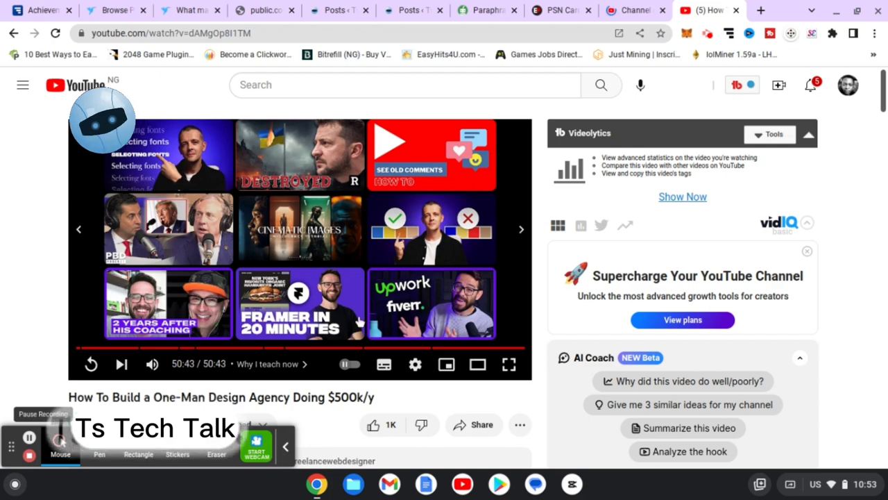
scroll(359, 321, "down", 2)
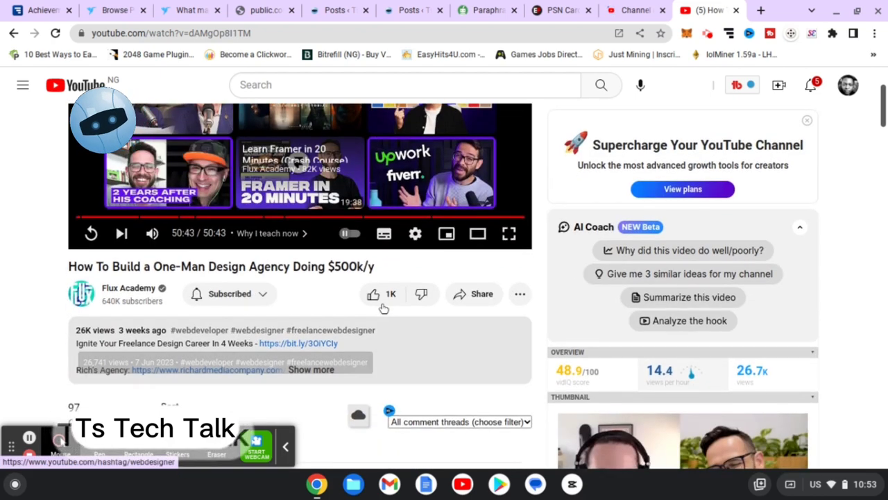
scroll(381, 304, "up", 2)
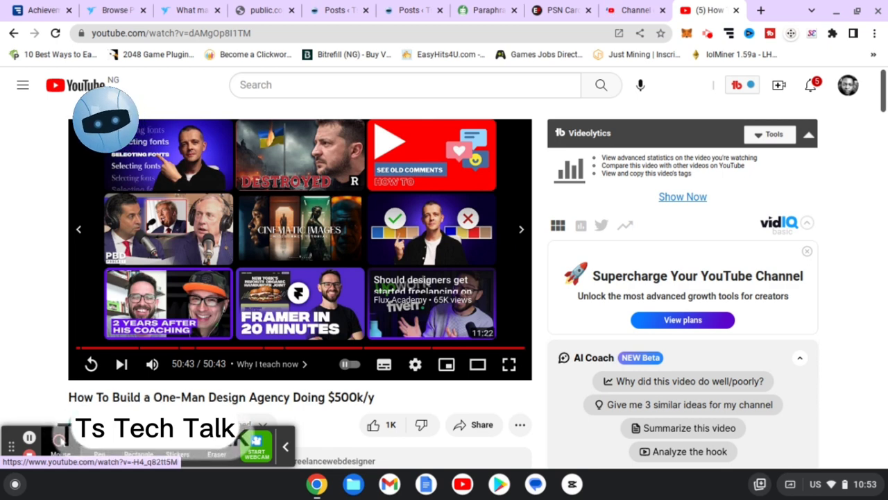
- Load google.com in a new tab and show the signed-in account's menu
left_click(761, 11)
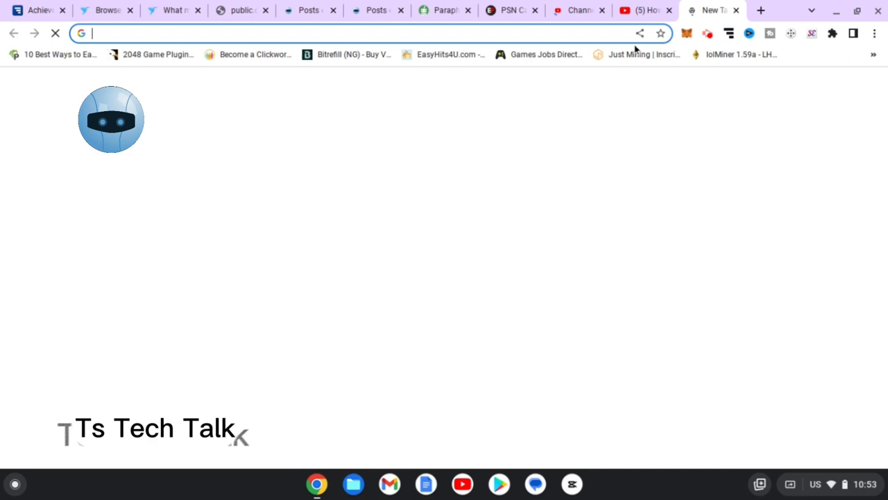
type("google.")
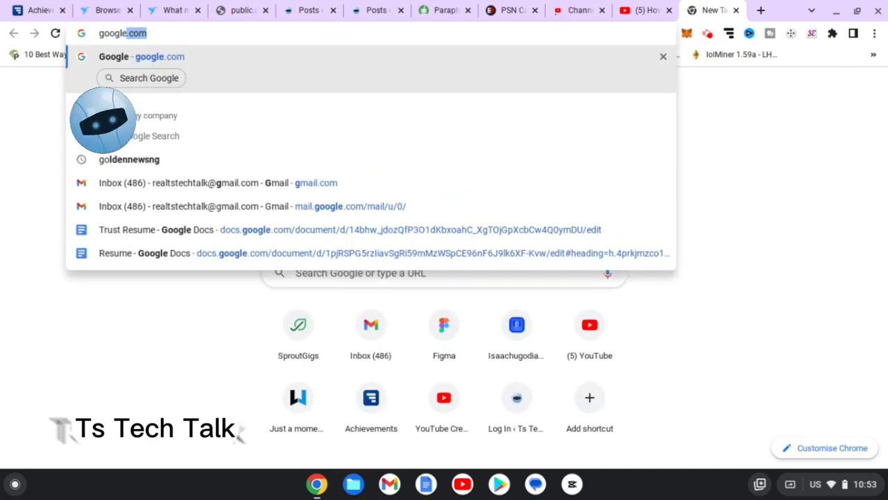
key("Return")
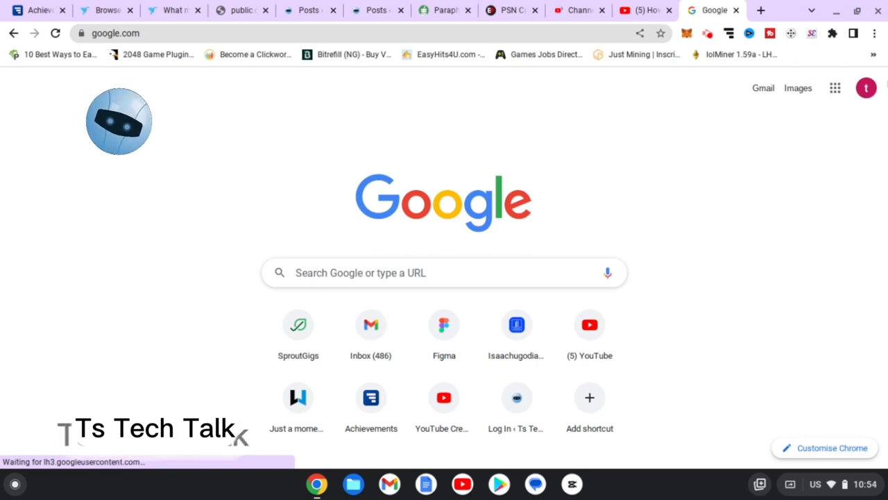
left_click(868, 90)
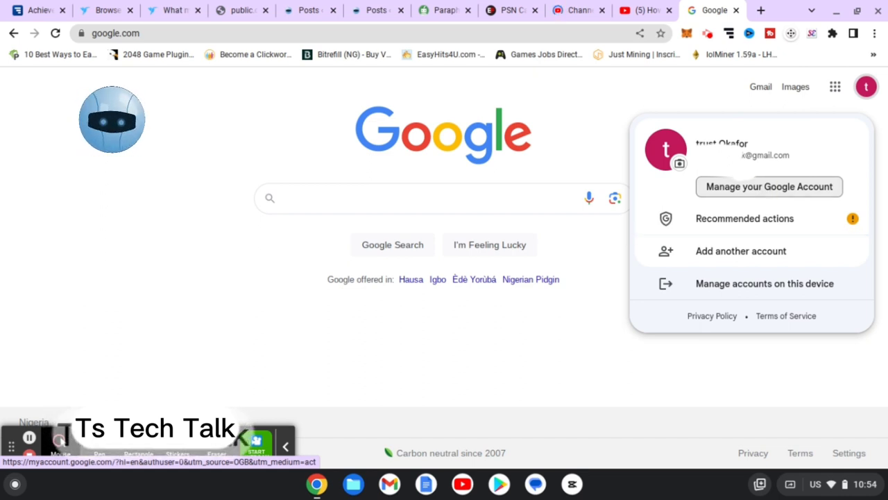
- Go through Manage your Google Account and Data & privacy to the YouTube History settings
left_click(769, 186)
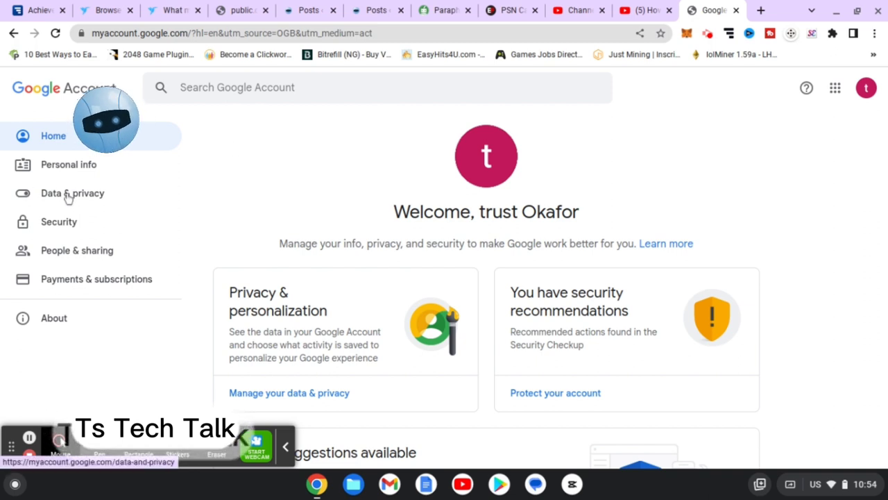
left_click(68, 197)
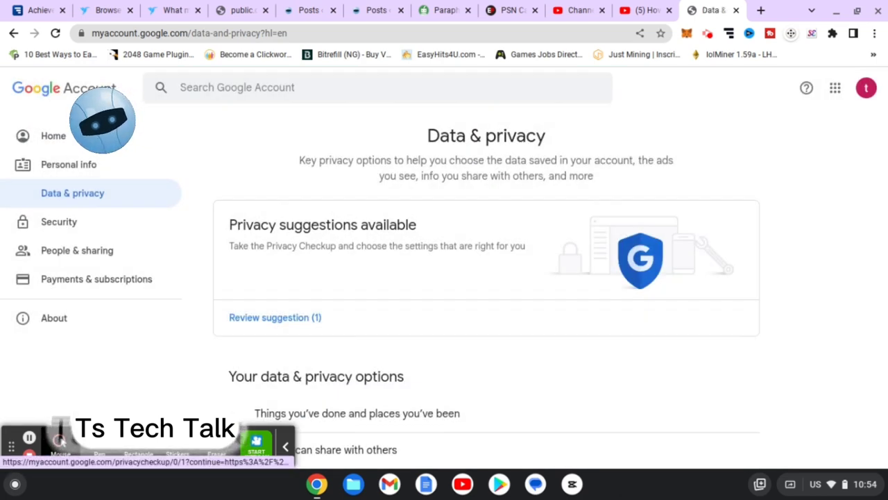
scroll(486, 277, "down", 5)
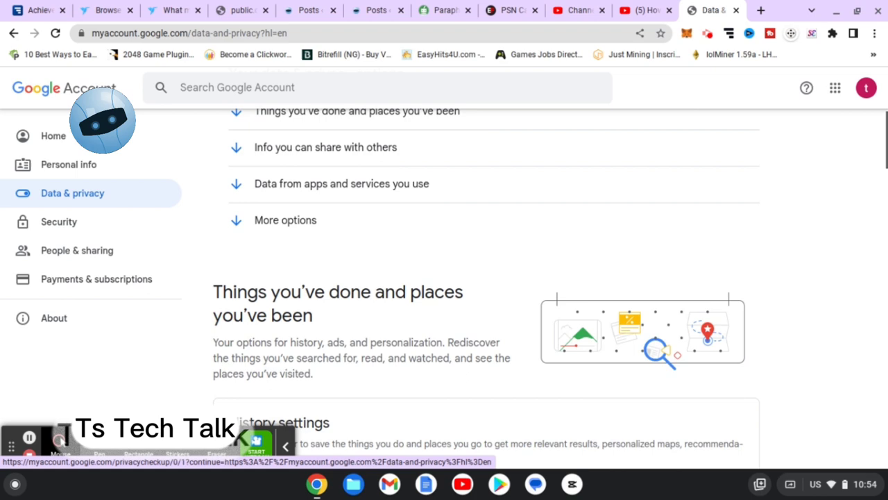
scroll(486, 277, "down", 5)
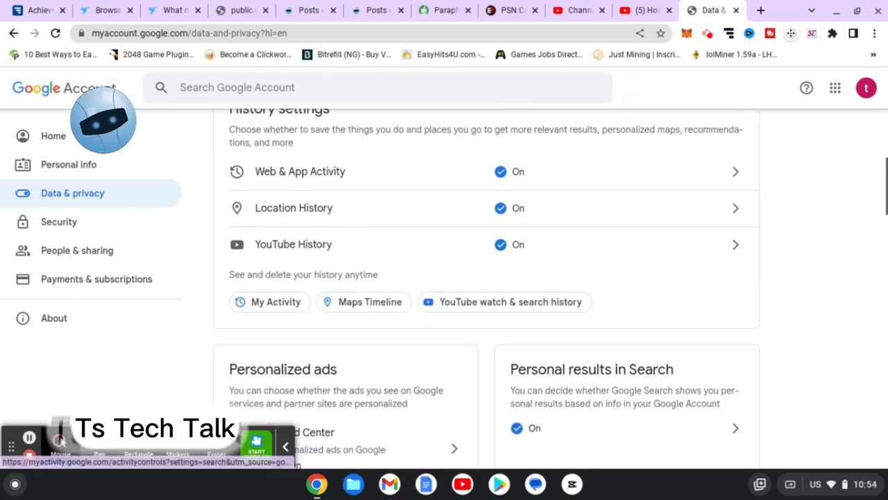
left_click(297, 251)
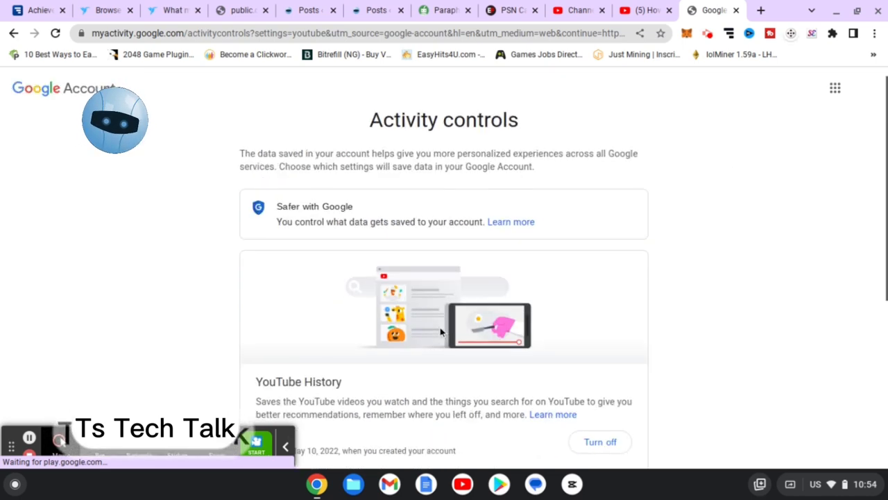
- Open YouTube's Manage history and scroll through the watched videos and searches, returning to Today
scroll(440, 327, "down", 3)
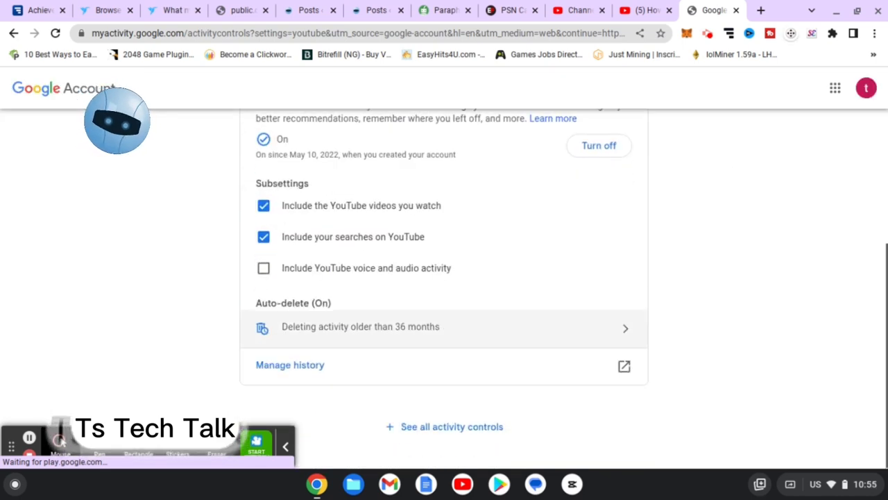
left_click(322, 369)
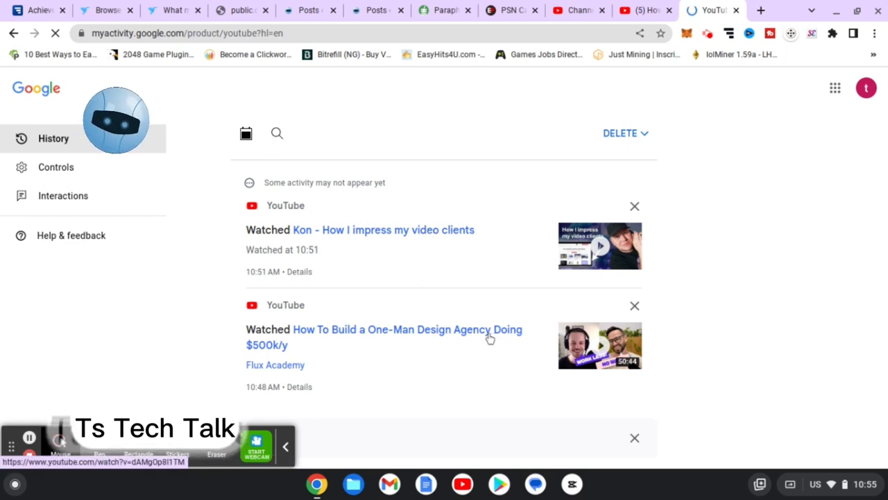
scroll(493, 338, "down", 3)
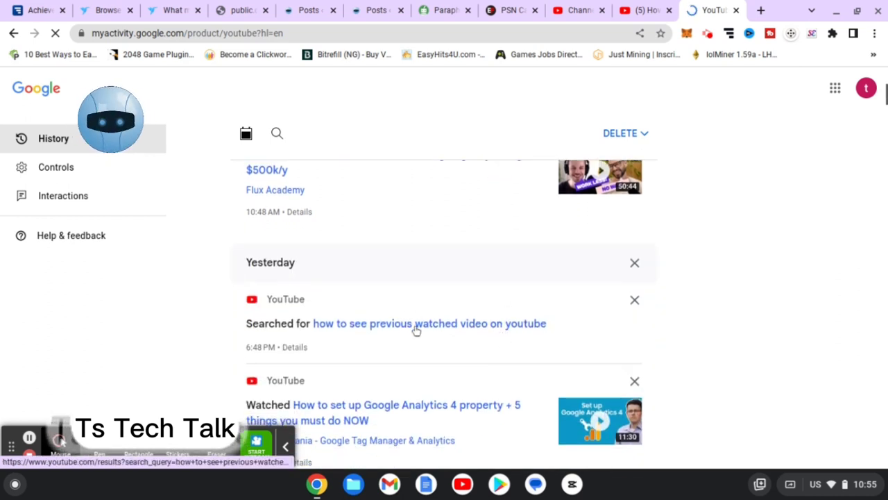
scroll(416, 330, "down", 2)
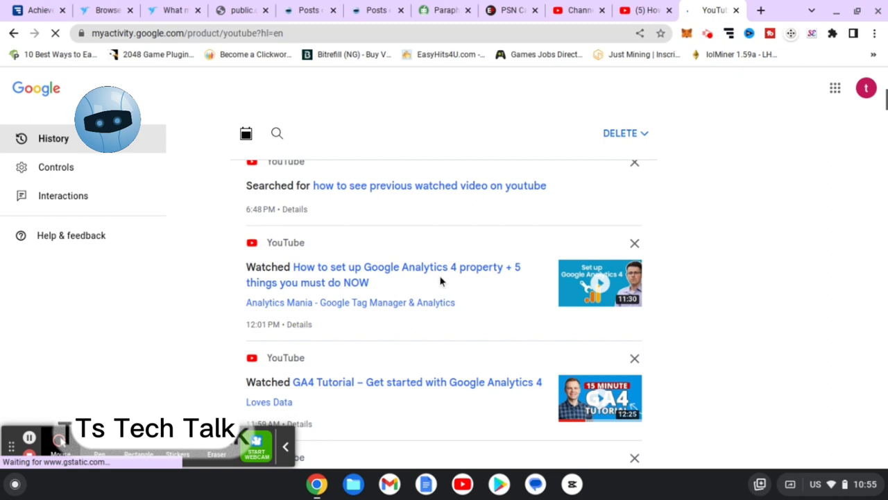
scroll(446, 326, "down", 4)
scroll(448, 327, "up", 1)
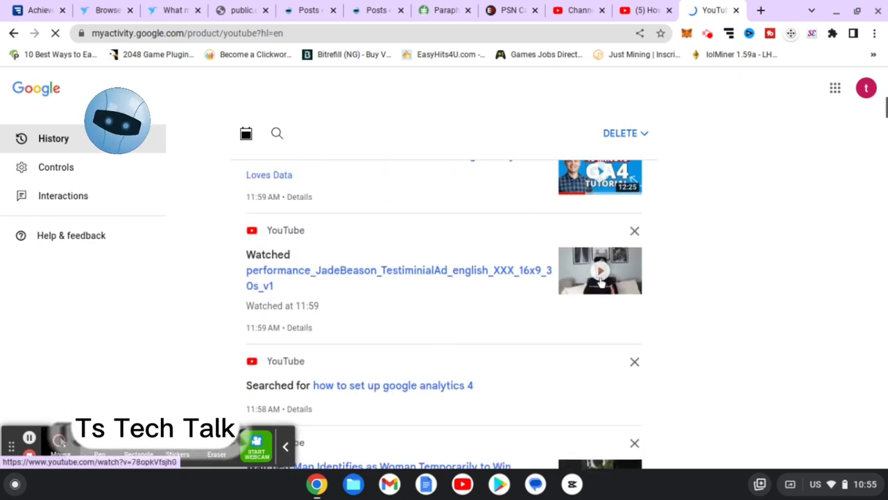
scroll(555, 250, "up", 2)
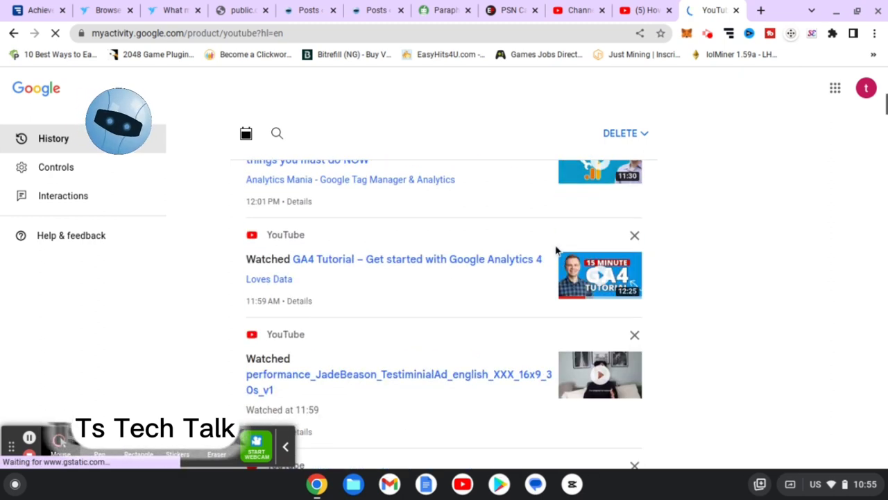
scroll(559, 277, "up", 10)
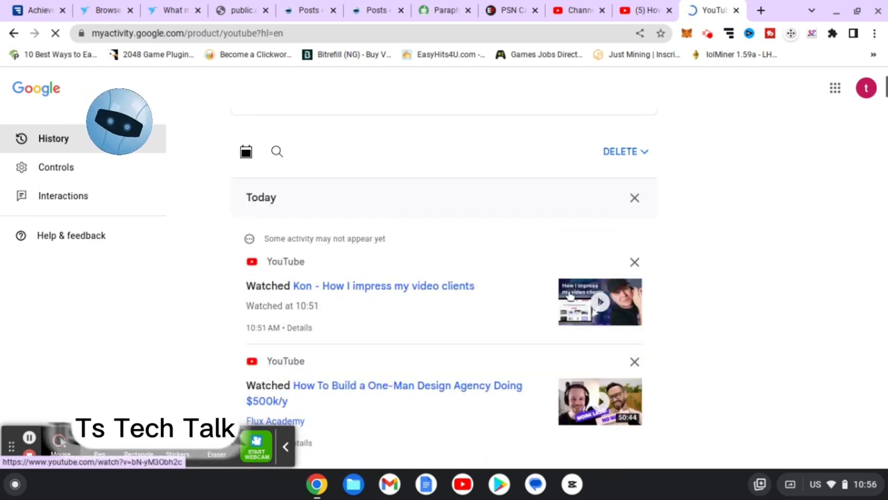
- Open the watched 'Kon - How I impress my video clients' ad from history and pause it
left_click(568, 294)
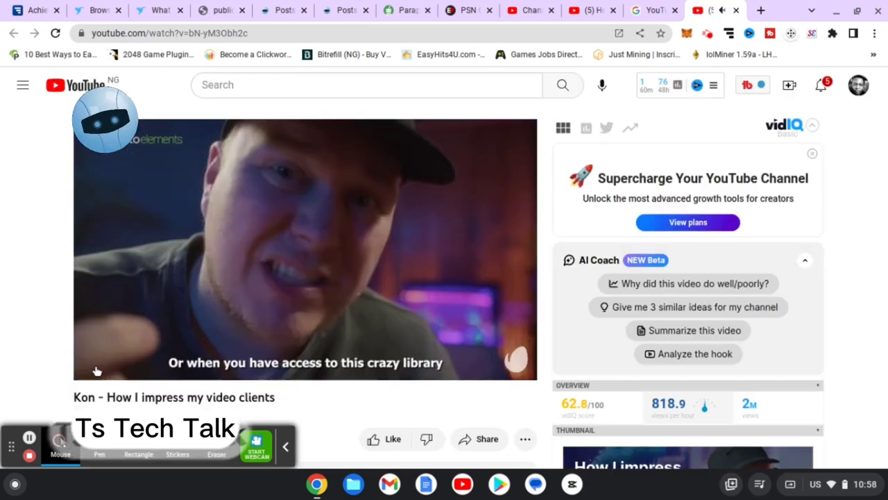
left_click(97, 365)
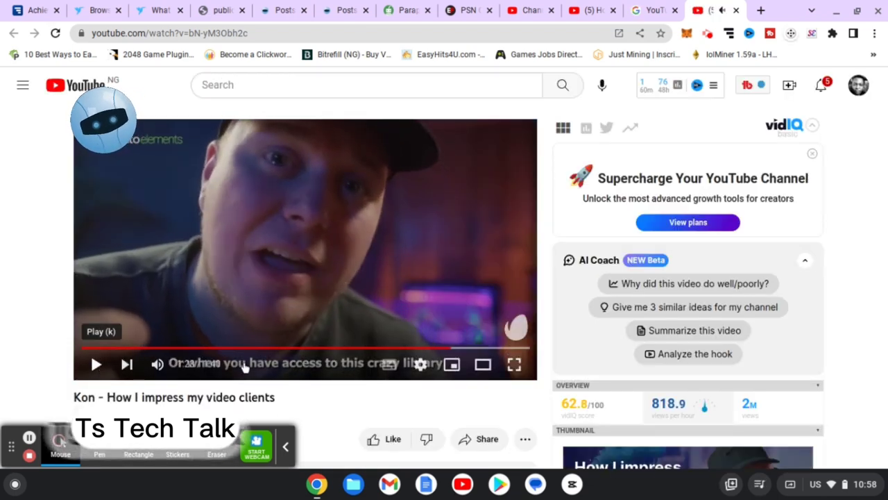
scroll(383, 273, "down", 2)
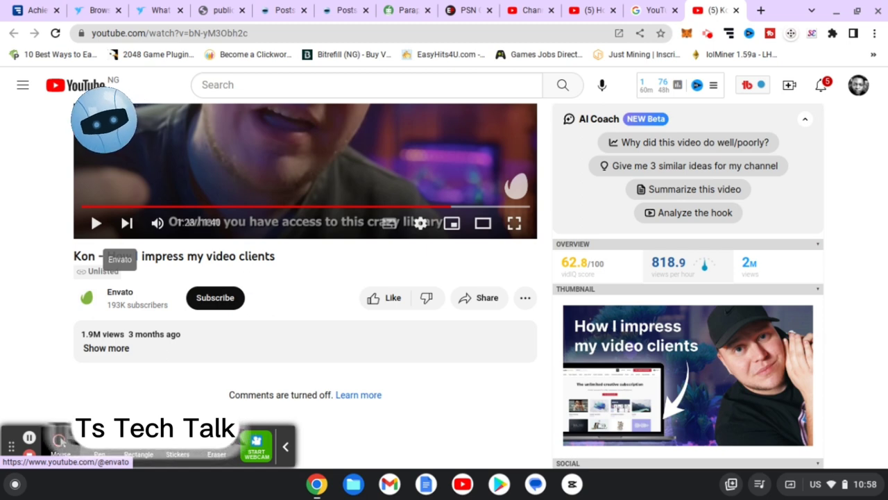
- Go to the Envato channel's Videos tab and pause the autoplaying Font Trends 2023 video
left_click(124, 295)
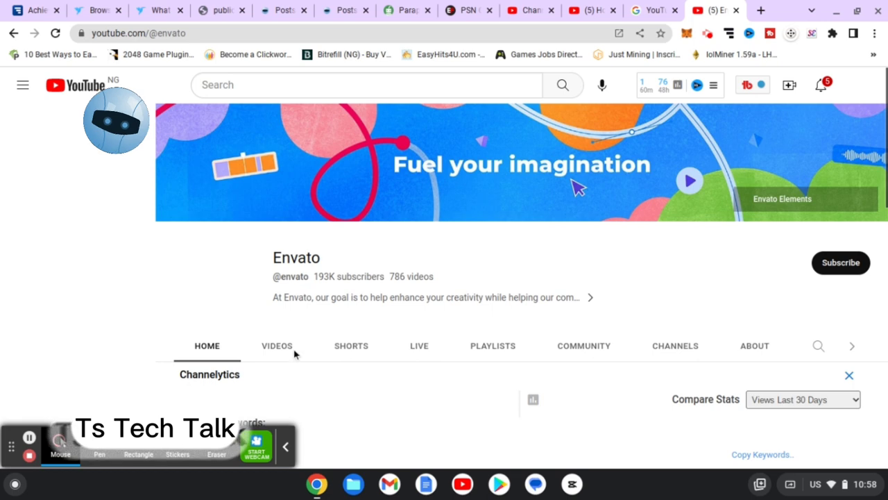
left_click(280, 349)
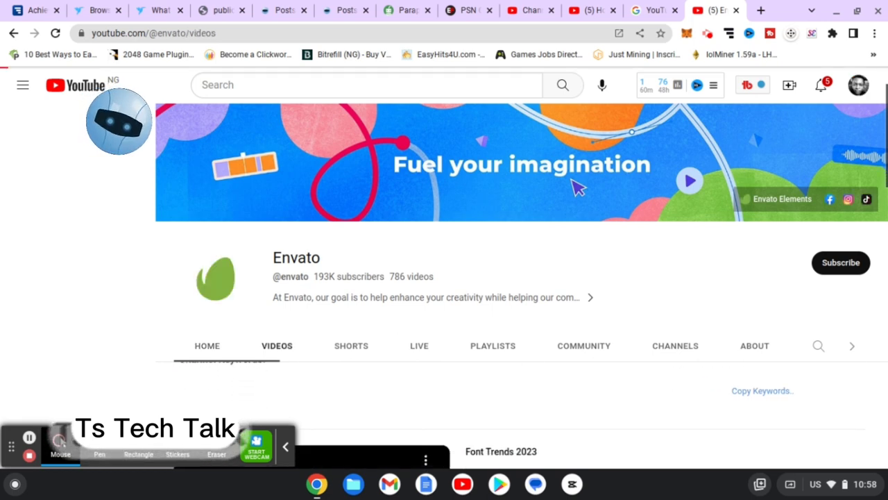
scroll(735, 387, "down", 3)
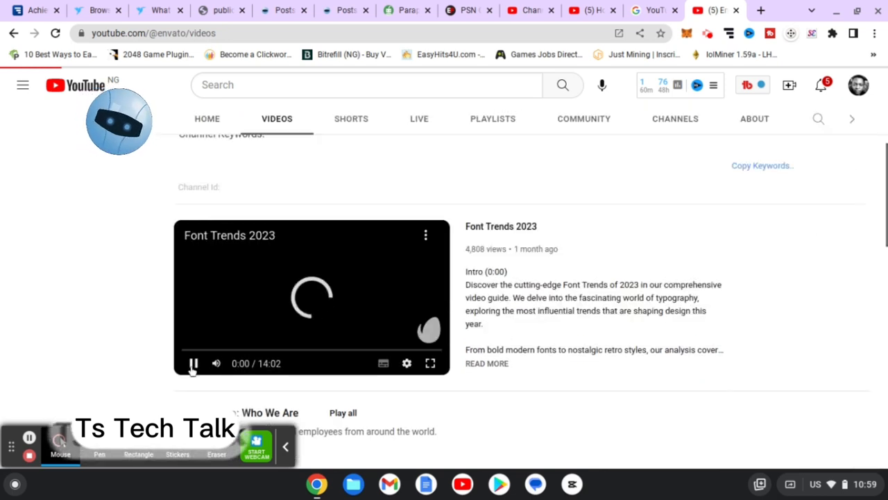
left_click(192, 367)
scroll(567, 288, "down", 3)
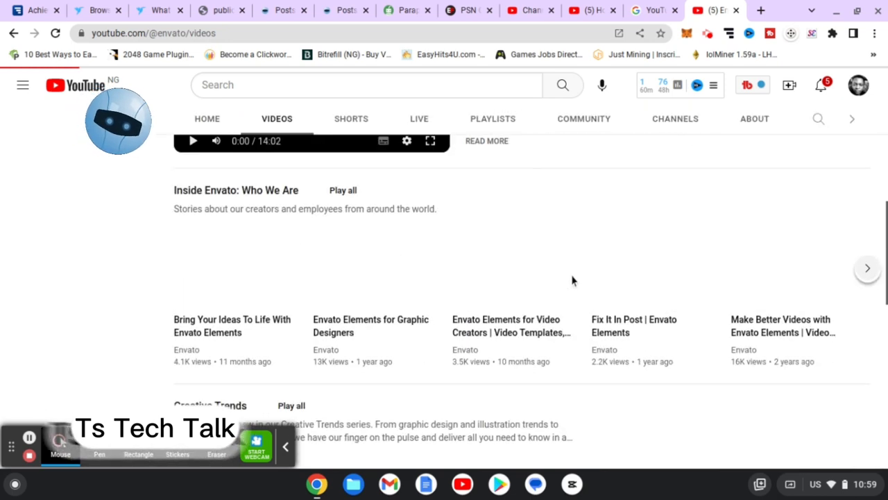